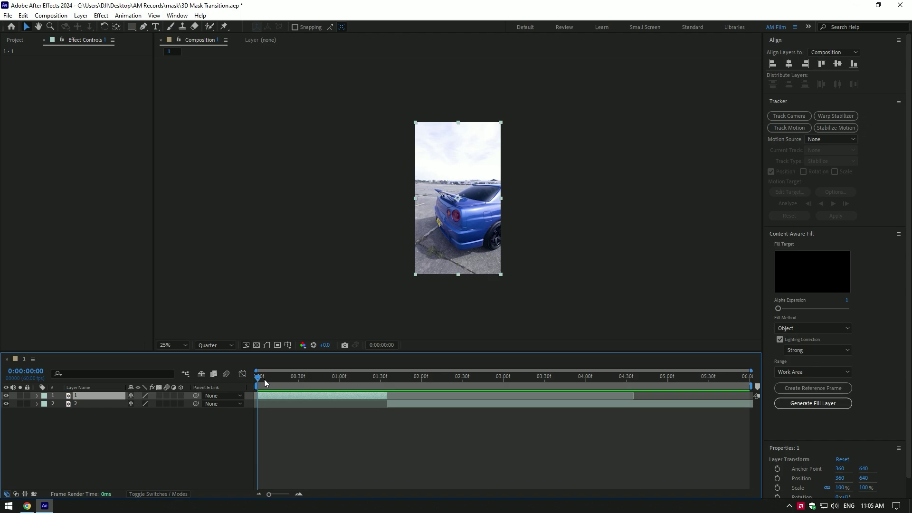
- Move layer 2 so the second clip starts at 0:00:00:52
drag(264, 378, 328, 397)
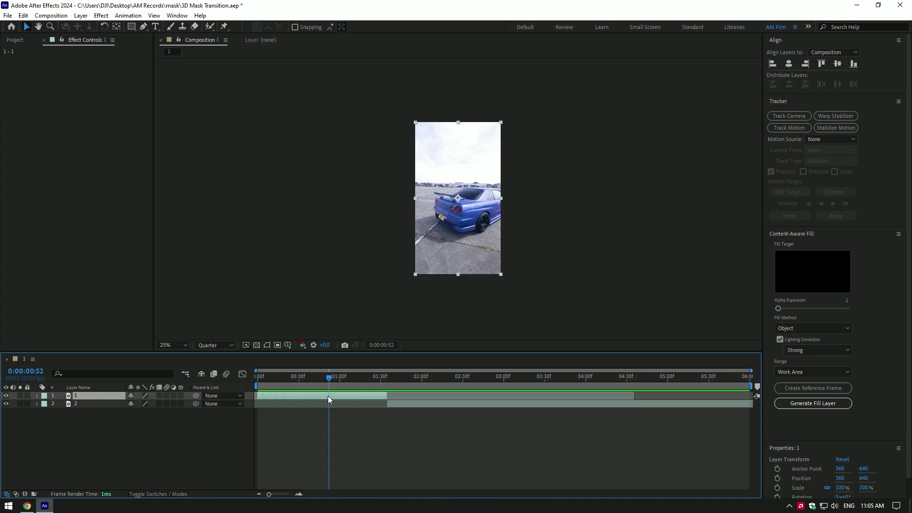
drag(402, 405, 345, 405)
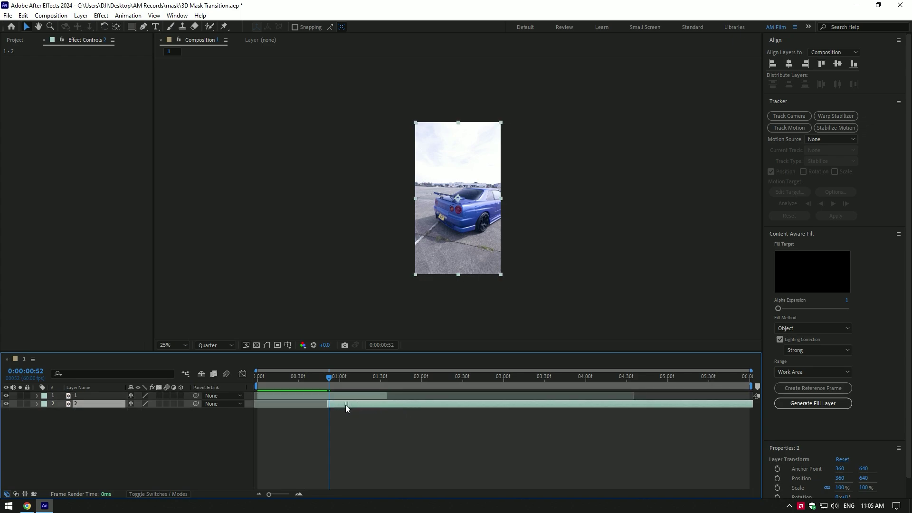
key(Home)
- Rename the top layer to 'Original'
right_click(82, 395)
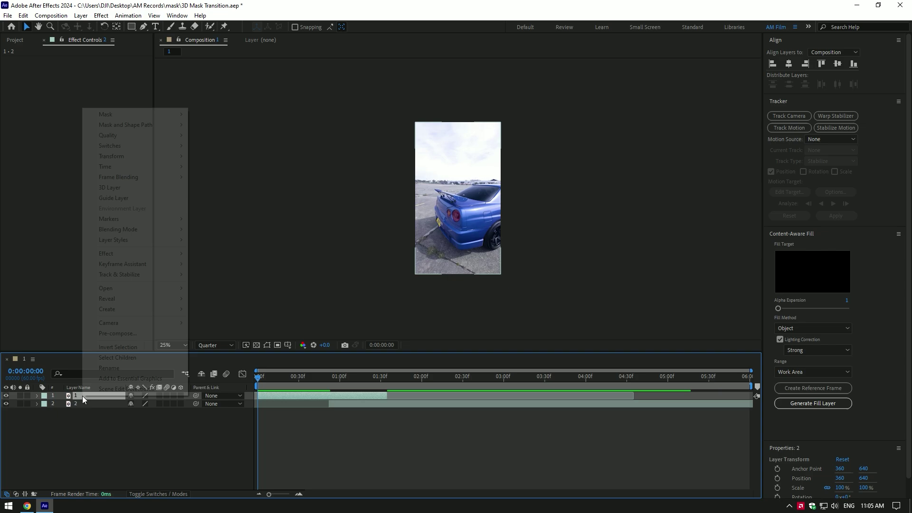
click(100, 367)
text(Original)
key(Return)
- Duplicate Original and name the copy 'Roto Brushed'
key(ctrl+d)
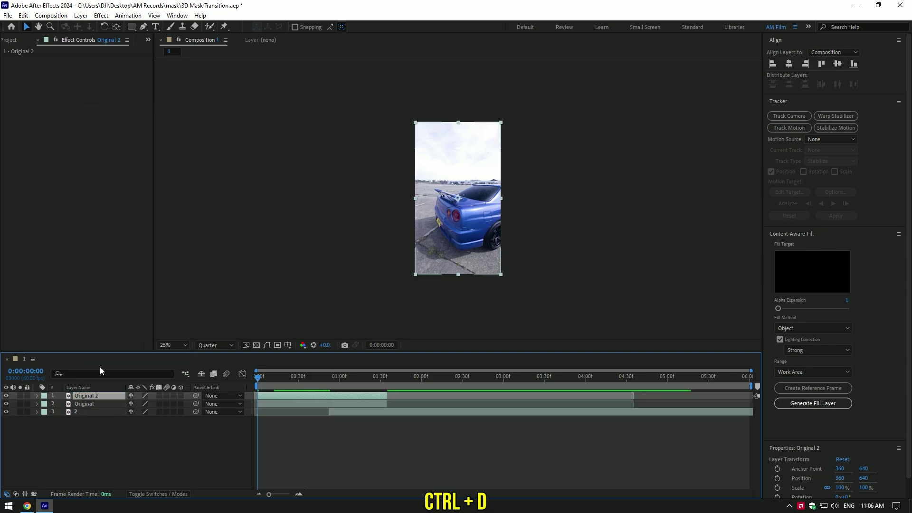
right_click(95, 395)
click(107, 366)
text(Roto Brushed)
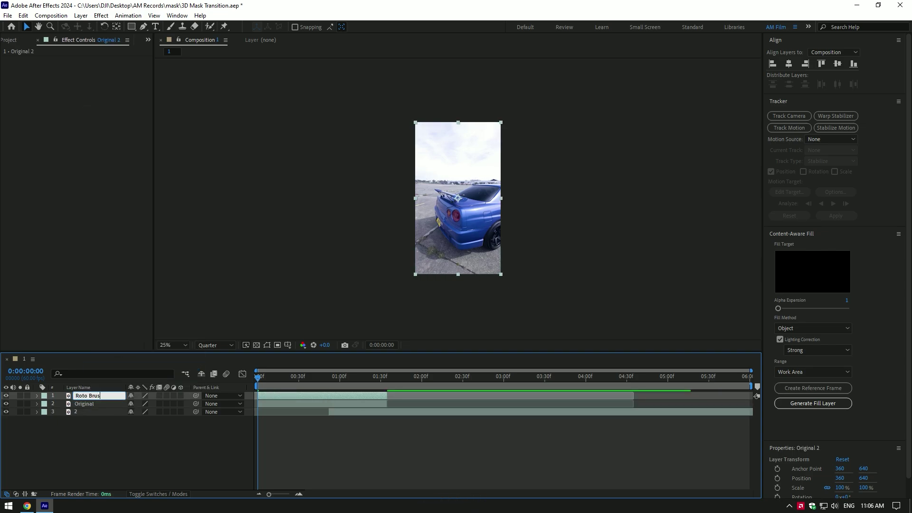
key(Return)
click(209, 27)
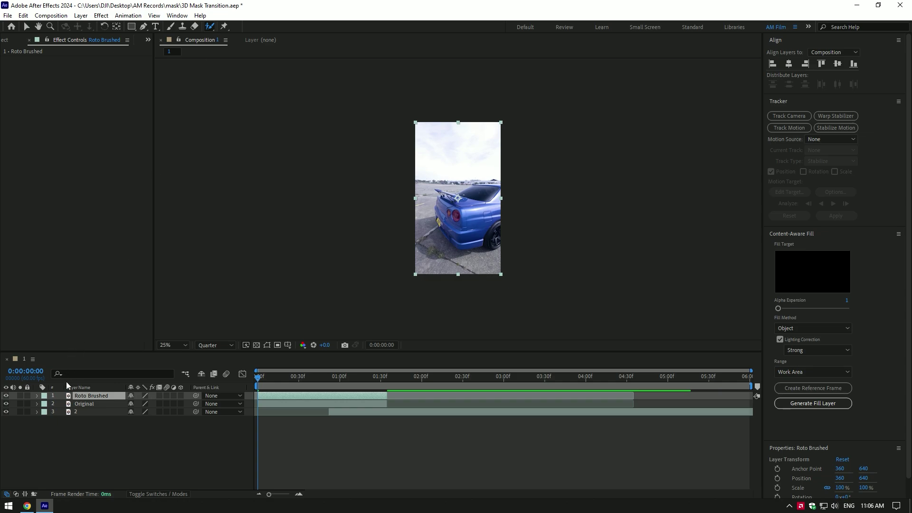
- Open Roto Brushed in the Layer panel and paint the blue car as foreground
double_click(83, 395)
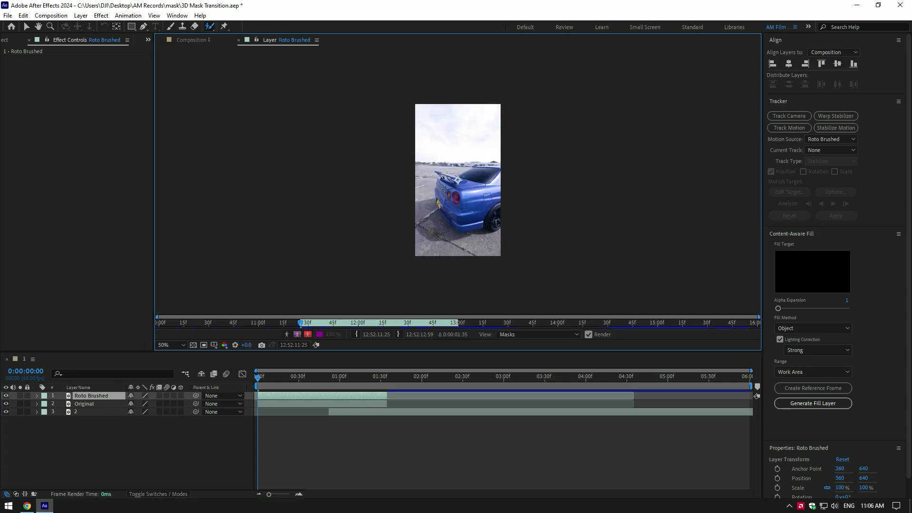
drag(532, 204, 380, 230)
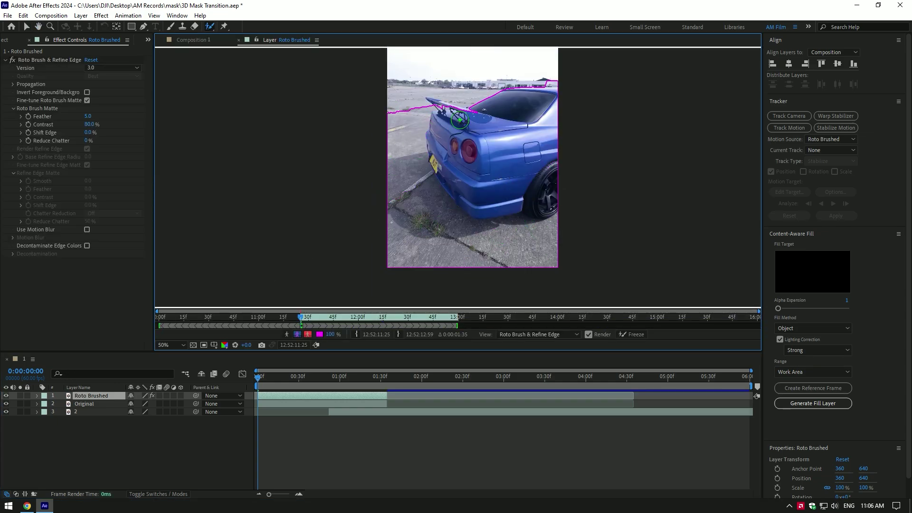
scroll(460, 120, up, 1)
scroll(561, 156, up, 1)
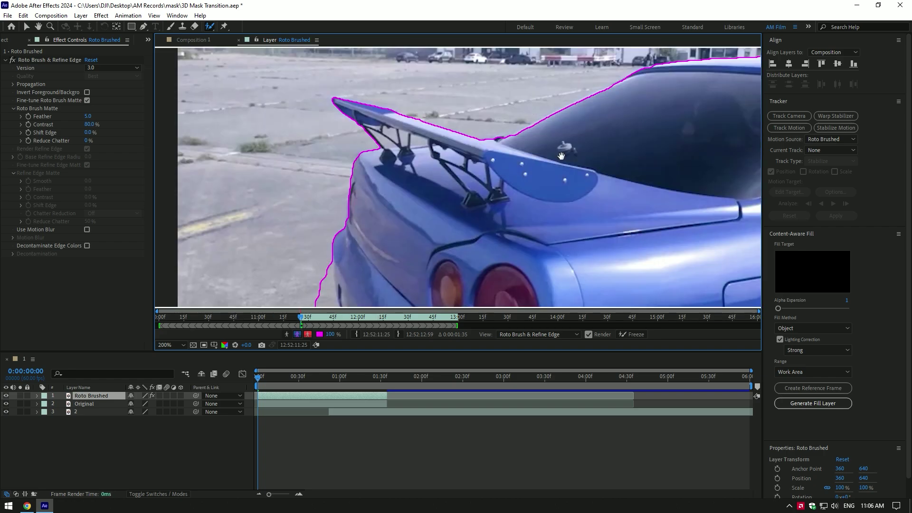
scroll(527, 160, down, 1)
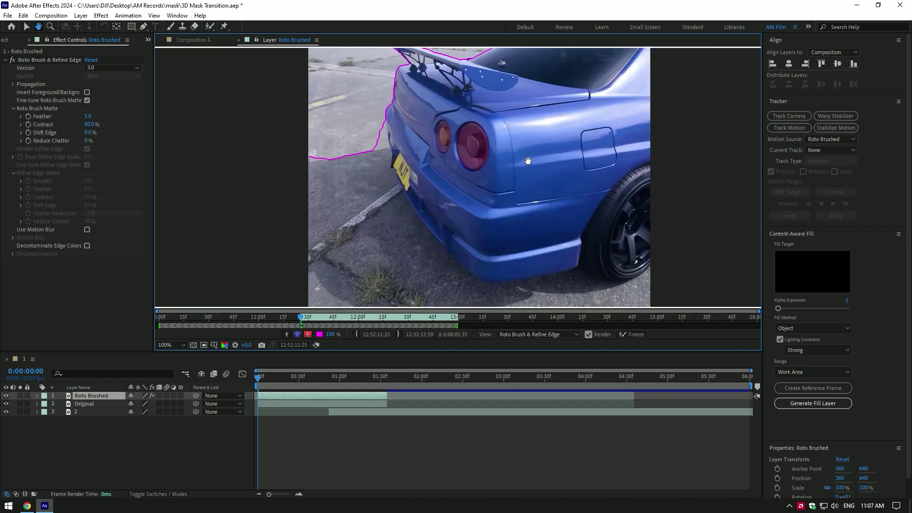
mouse_move(528, 160)
mouse_down()
mouse_move(408, 48)
mouse_move(448, 100)
mouse_up()
scroll(401, 150, down, 1)
key(space)
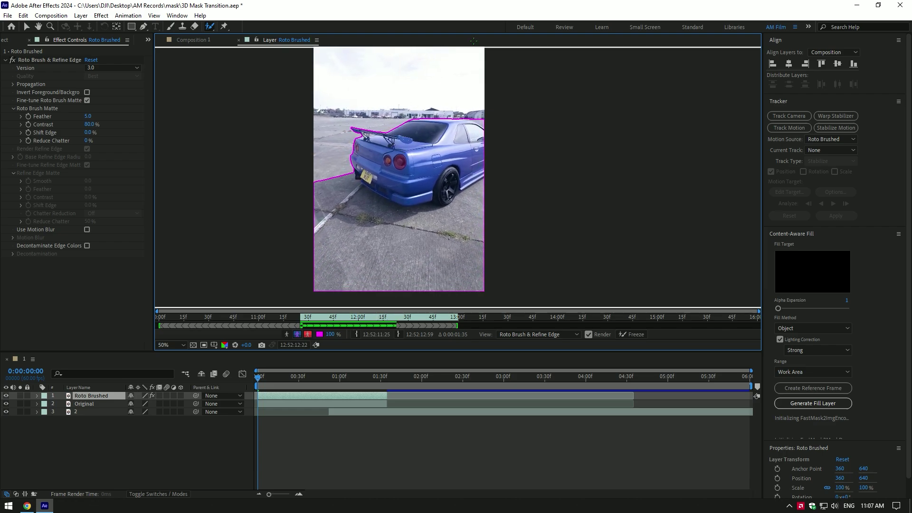
- Refine the matte along the car's roof, subtracting background and restoring the roof
scroll(475, 109, up, 2)
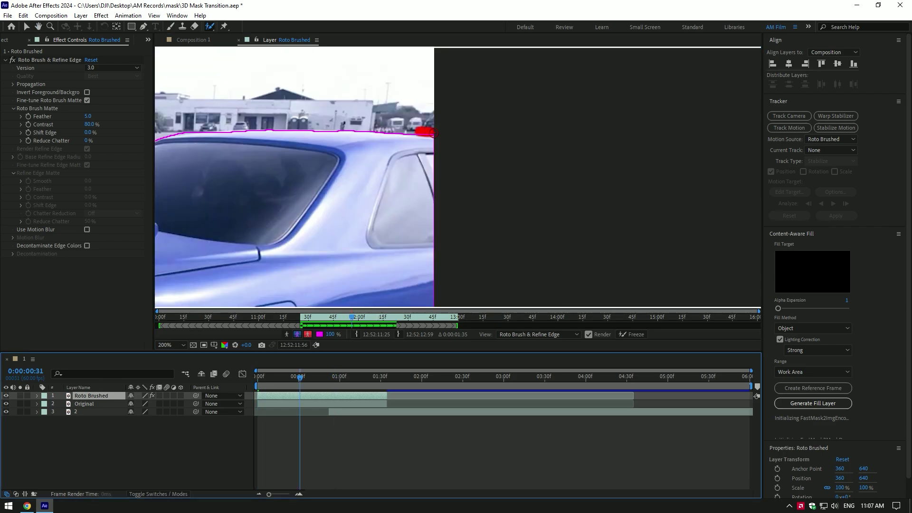
drag(354, 138, 431, 161)
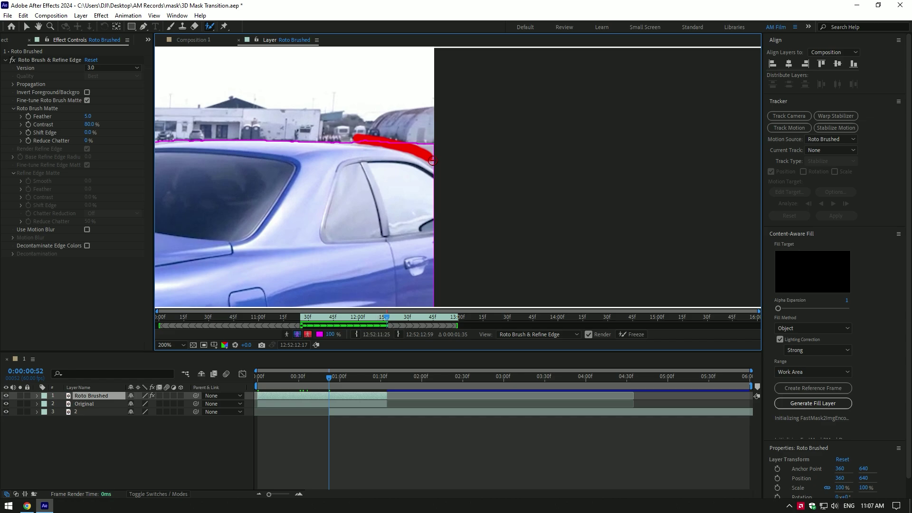
drag(366, 140, 407, 145)
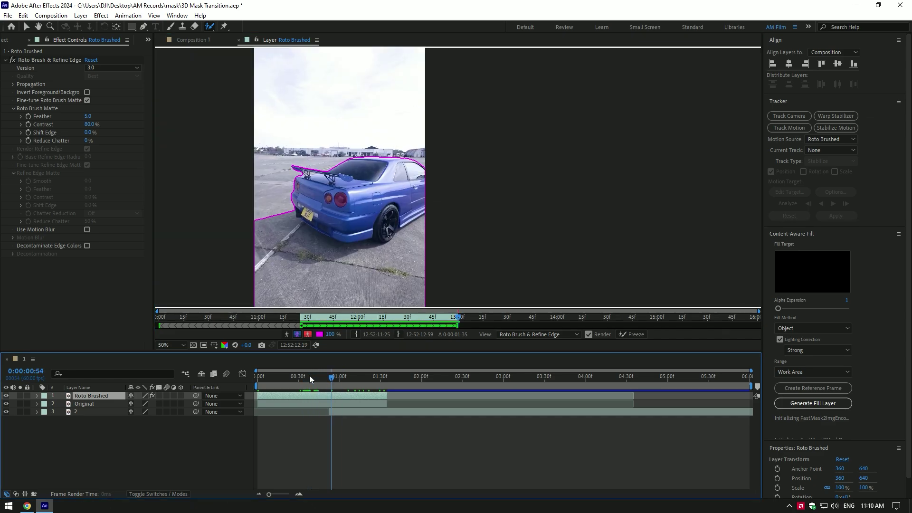
drag(309, 375, 243, 377)
- Freeze the roto matte and hide Original to check the car cut-out
click(624, 334)
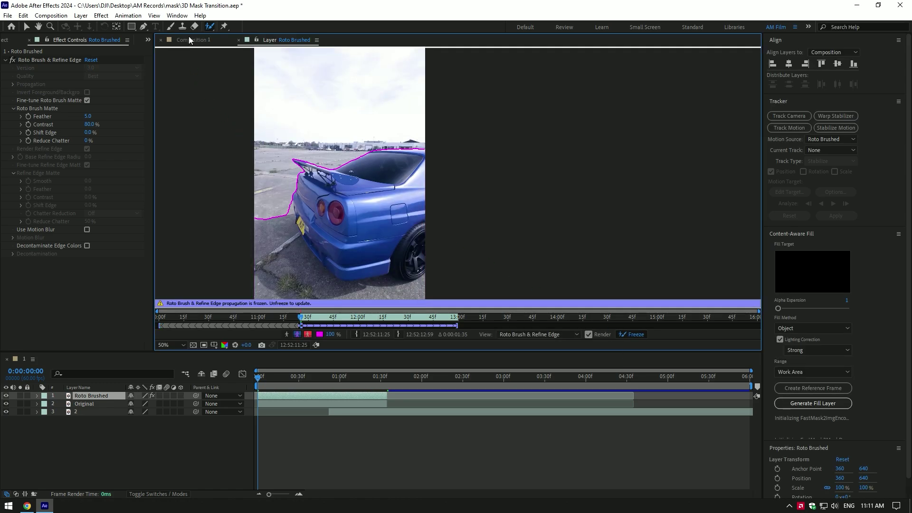
click(190, 39)
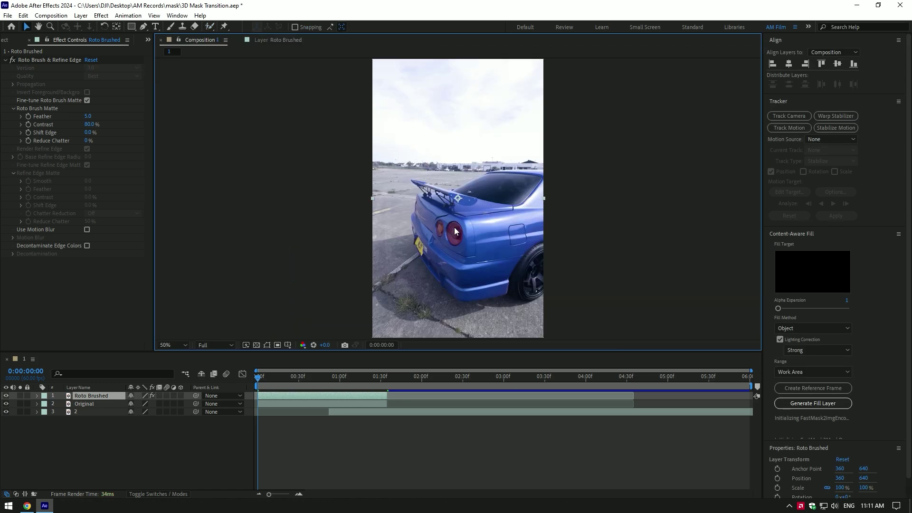
click(6, 404)
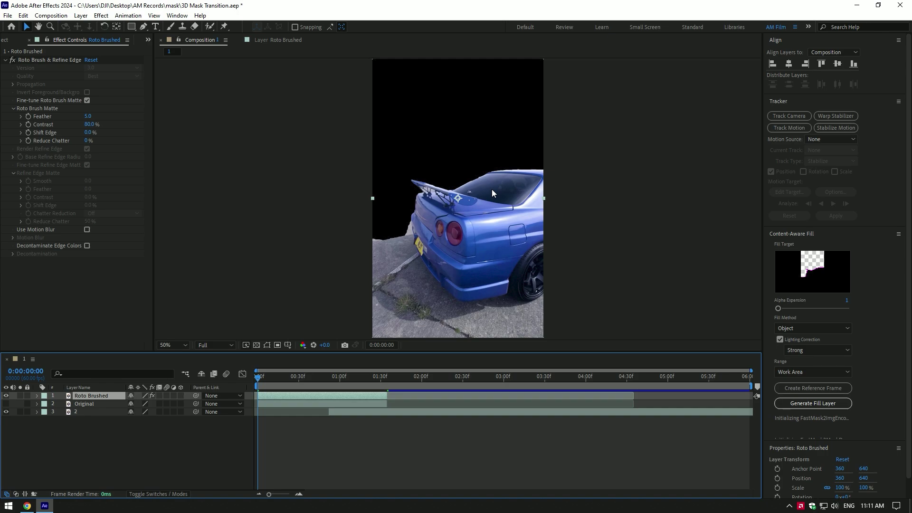
- Set the matte Feather to 10 and show Original again
click(88, 116)
text(10)
key(Return)
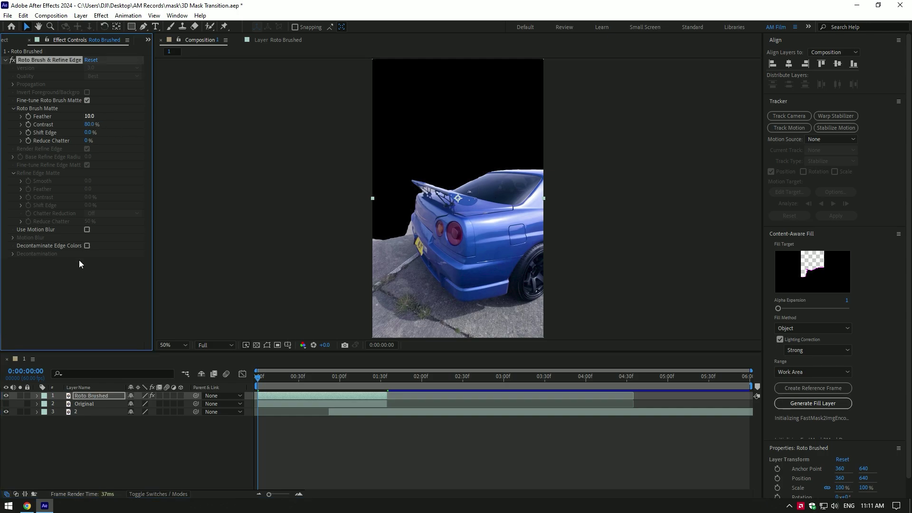
click(6, 404)
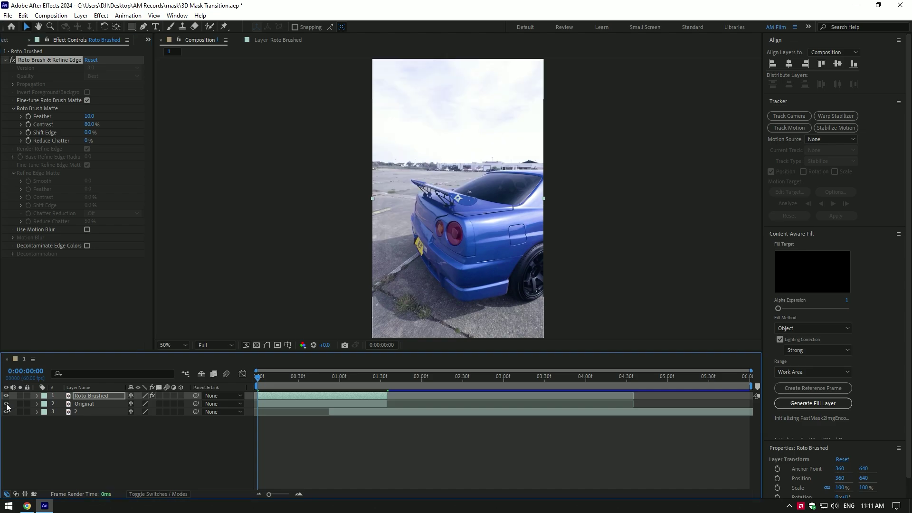
- Keyframe Original's Opacity from 100% at 0:00:00:52 to 0% at 0:00:01:13
click(139, 453)
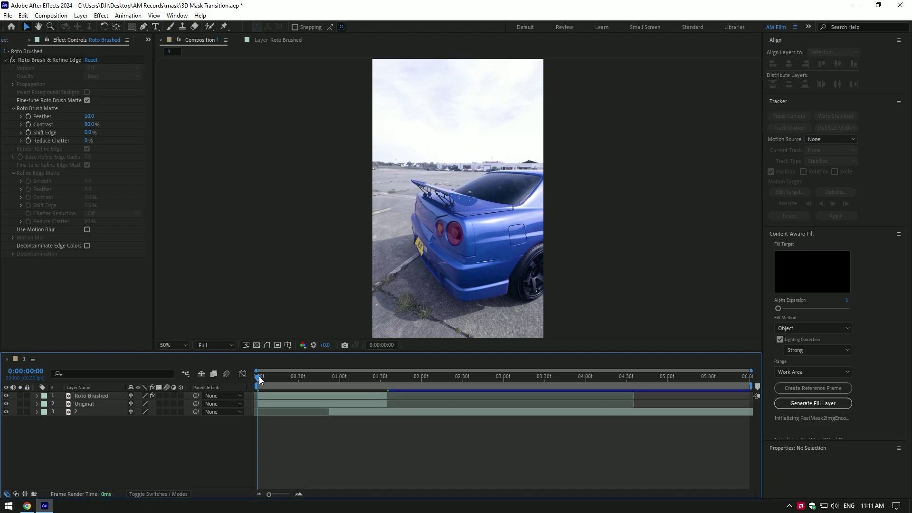
drag(268, 376, 328, 375)
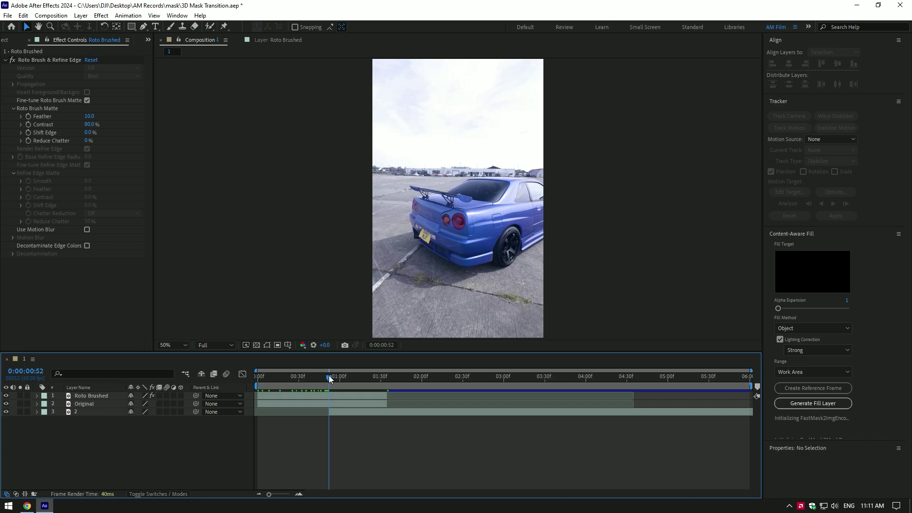
click(339, 409)
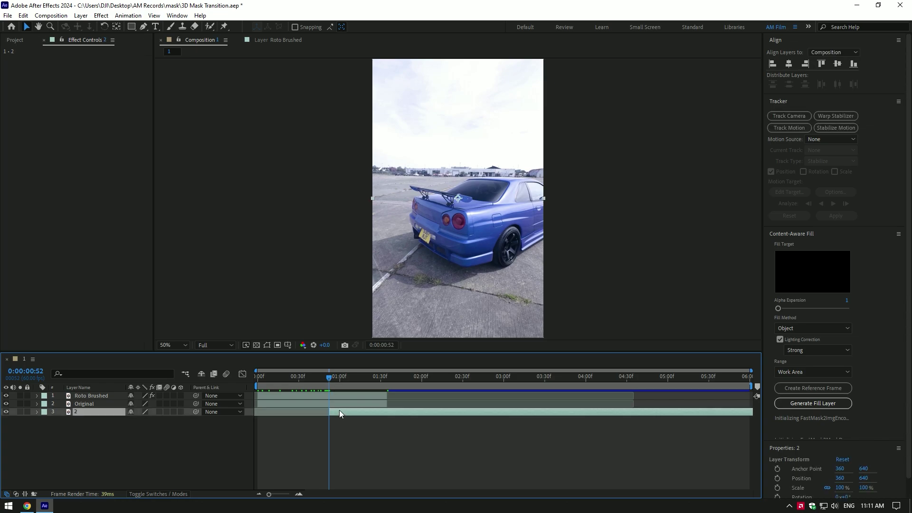
click(88, 404)
key(t)
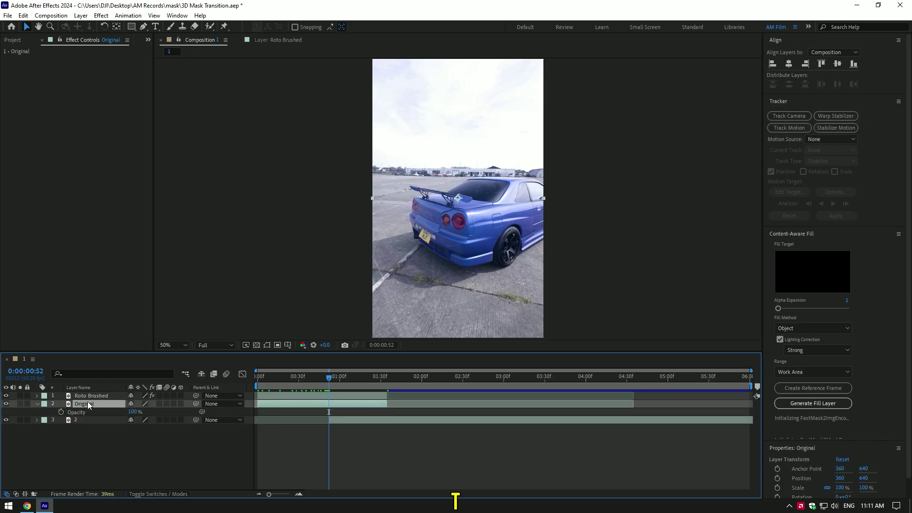
click(61, 412)
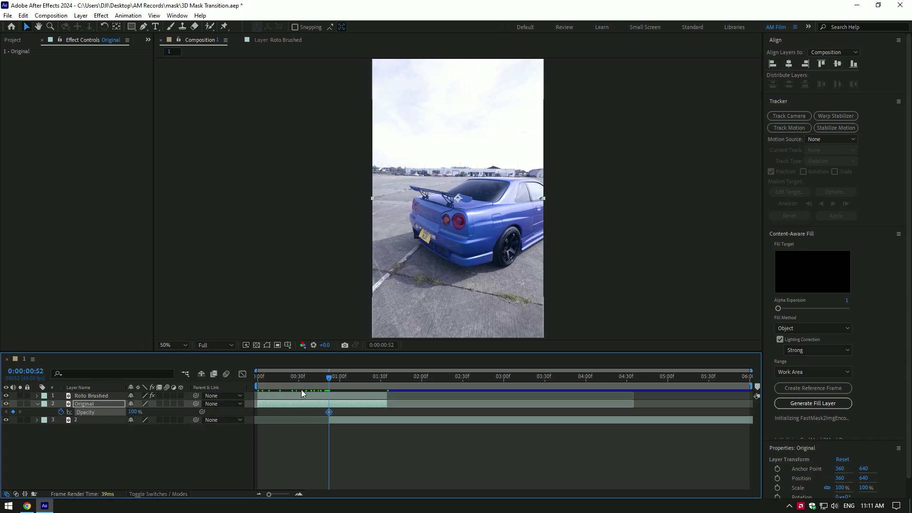
drag(330, 377, 357, 375)
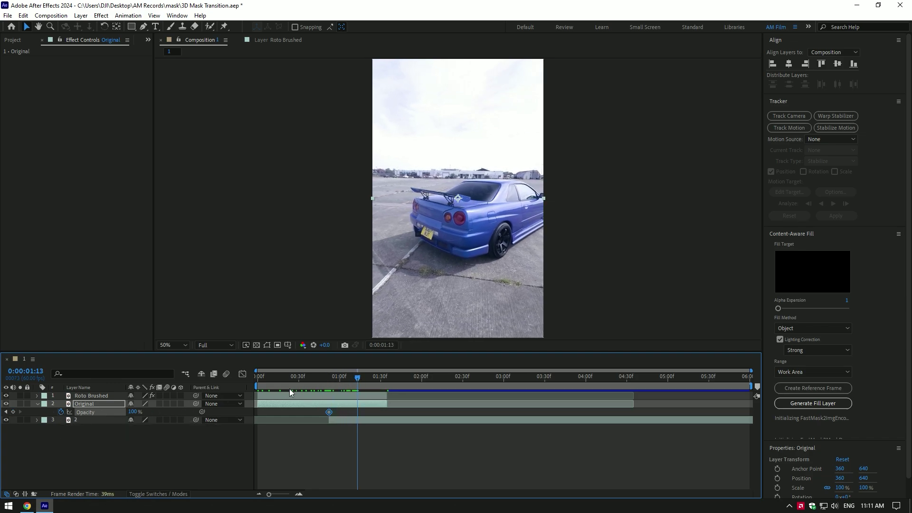
drag(135, 411, 121, 416)
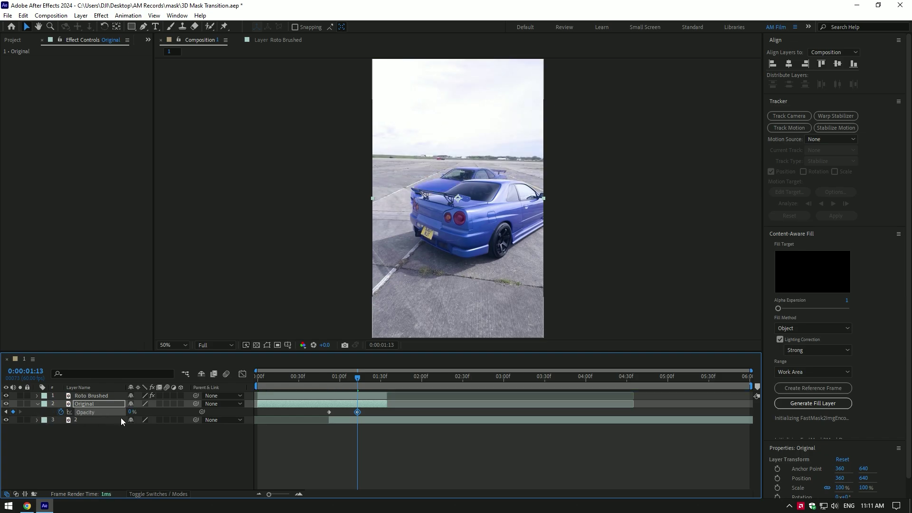
drag(358, 380, 332, 385)
- Add Camera 1 to the composition and move it to the top of the stack
right_click(66, 460)
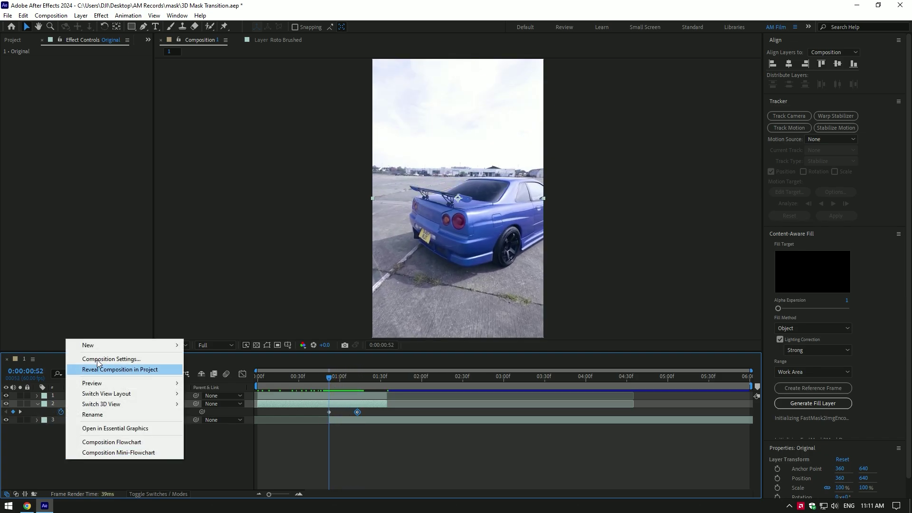
mouse_move(112, 353)
click(213, 390)
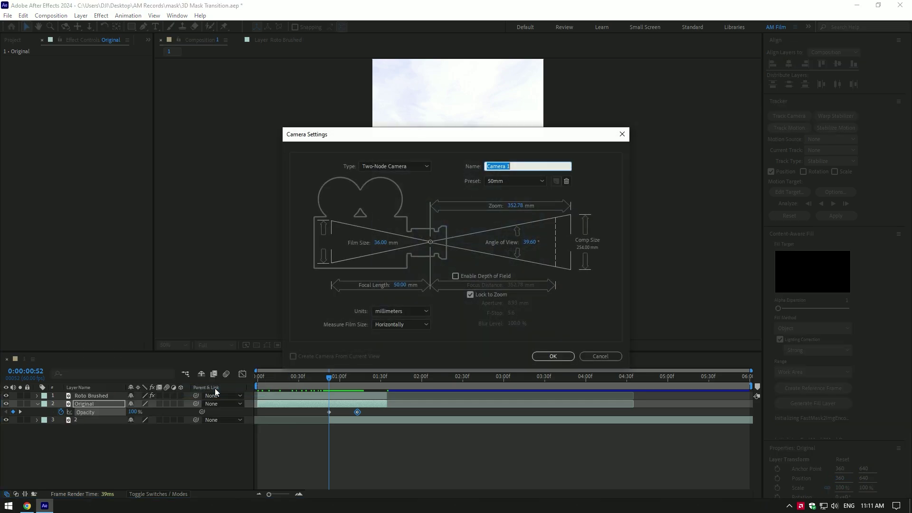
click(547, 356)
click(530, 297)
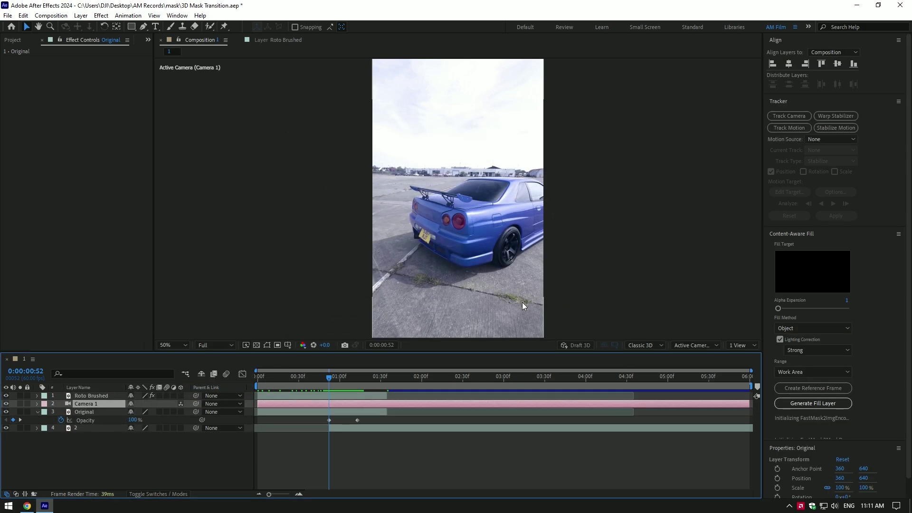
drag(73, 405, 74, 392)
- Add a Null 2 object and parent Camera 1 to it
right_click(84, 458)
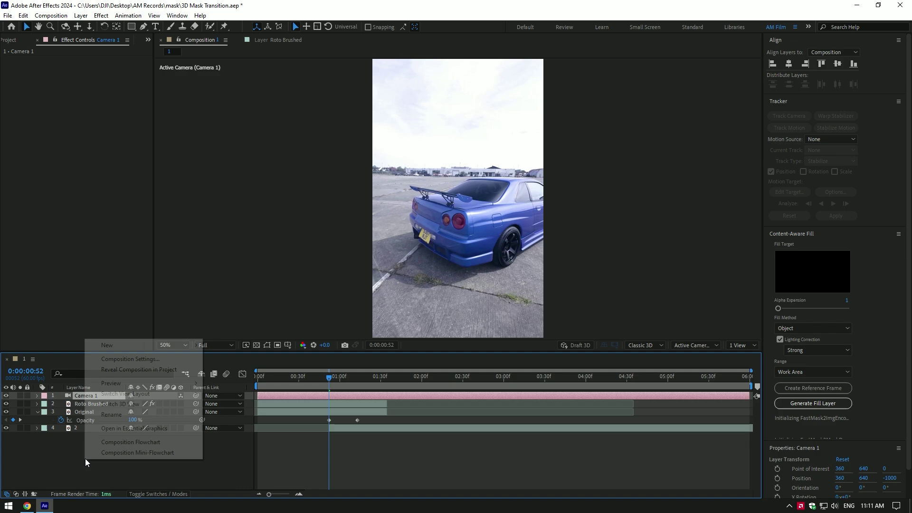
mouse_move(119, 348)
click(223, 401)
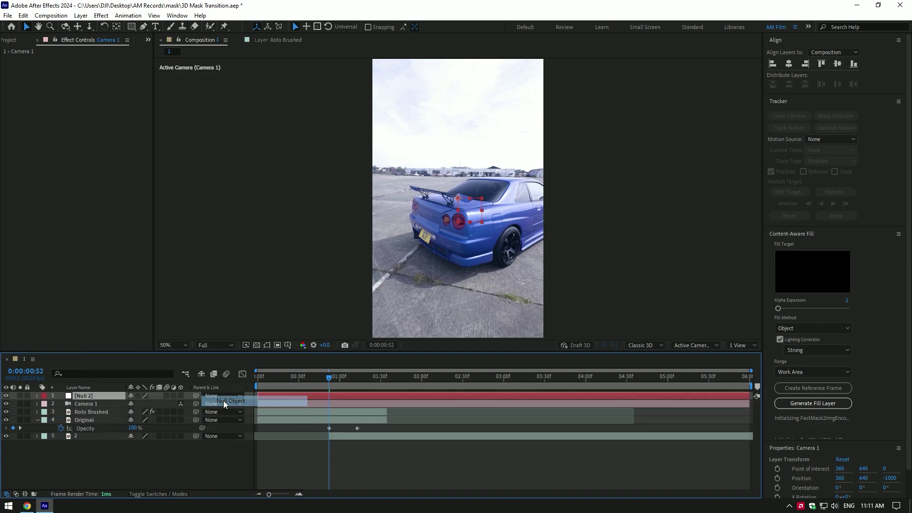
drag(196, 404, 90, 396)
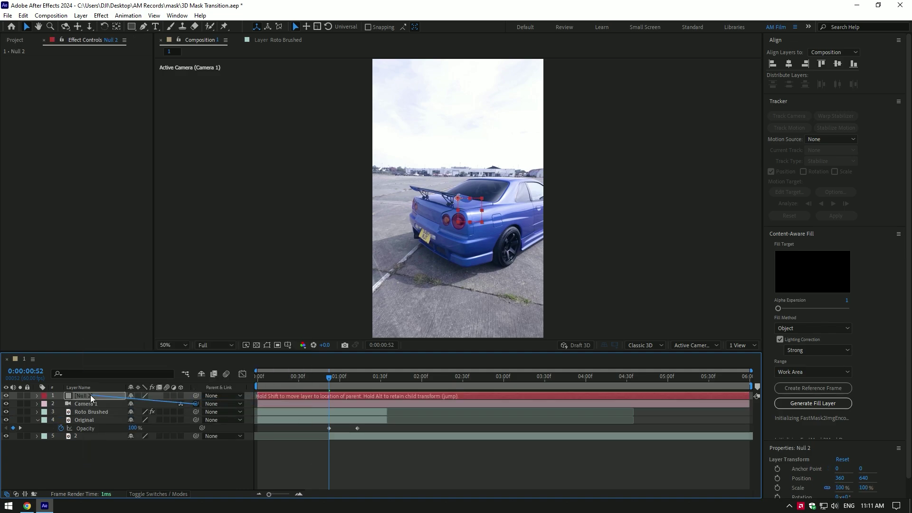
- Make Null 2, Roto Brushed, Original and layer 2 3D layers
click(181, 396)
drag(180, 410, 180, 456)
click(181, 477)
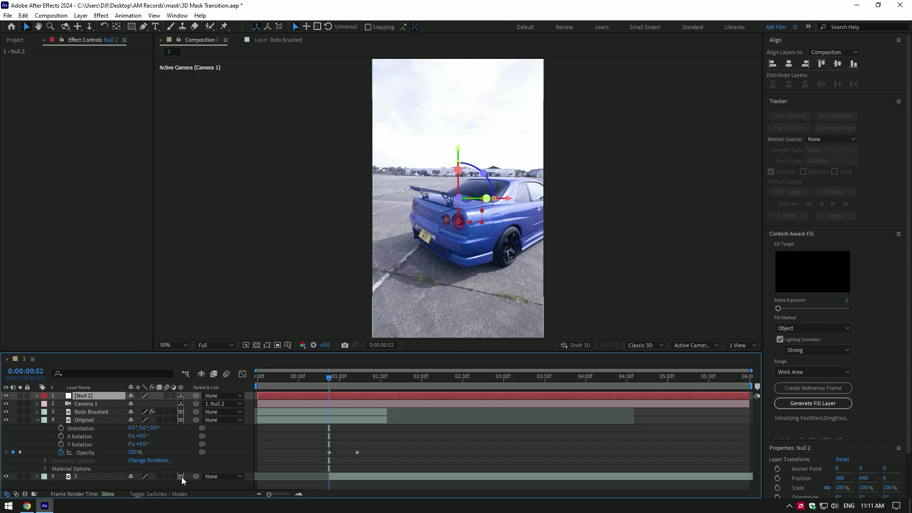
click(90, 420)
key(u)
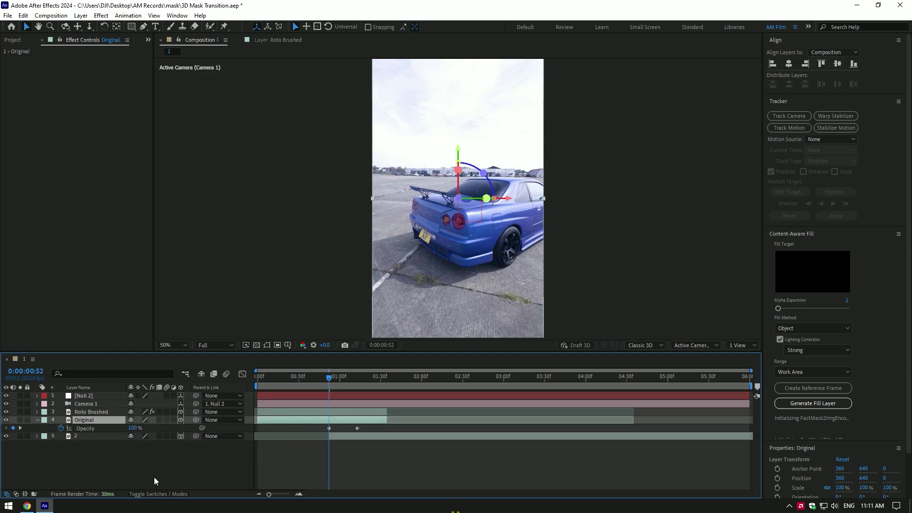
click(86, 396)
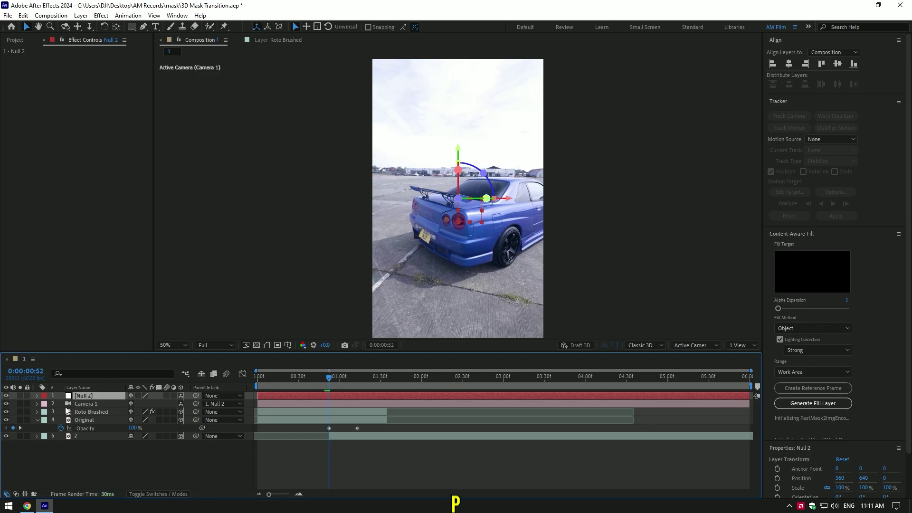
- Keyframe Null 2's Position from Z 0 at 0:00:00:52 to about 579 near 0:00:01:34
key(p)
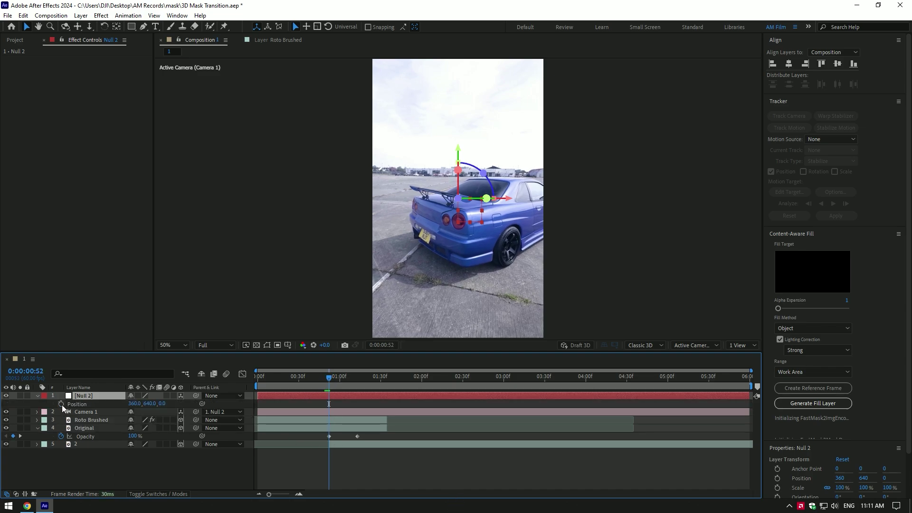
click(61, 403)
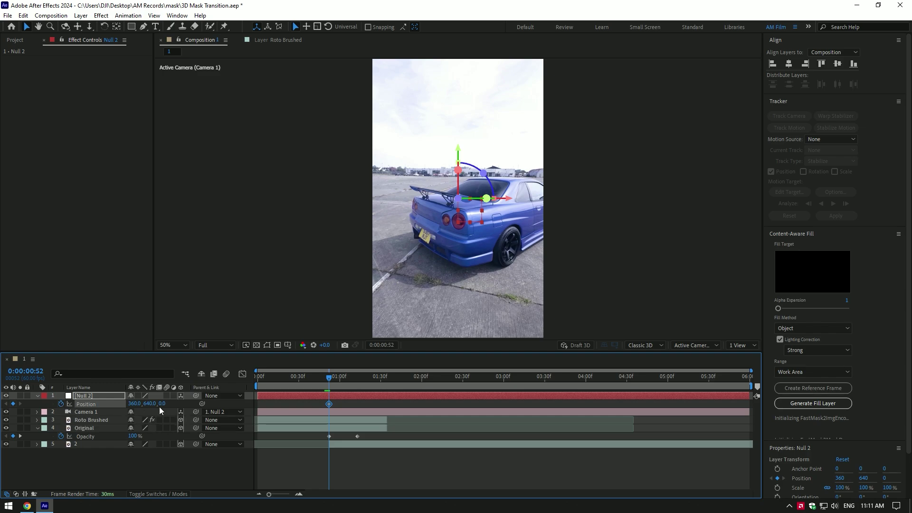
drag(329, 380, 388, 379)
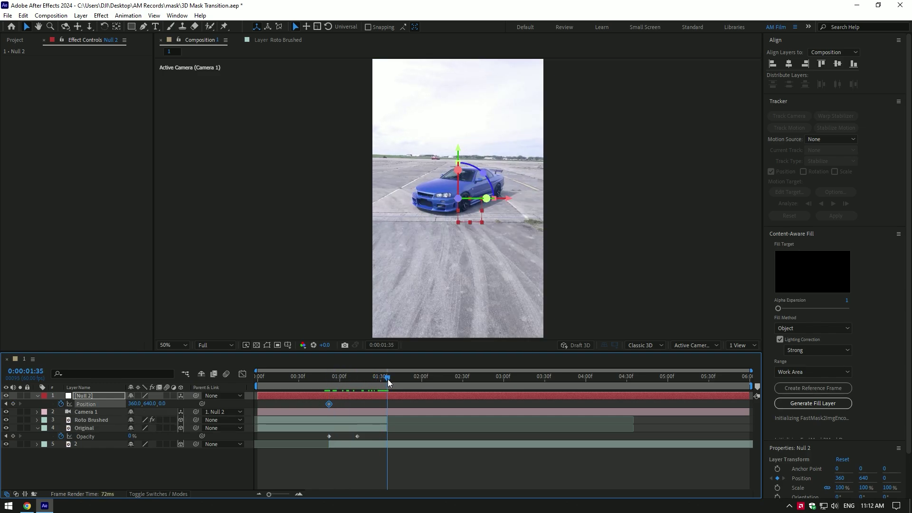
drag(162, 403, 388, 394)
key(comma)
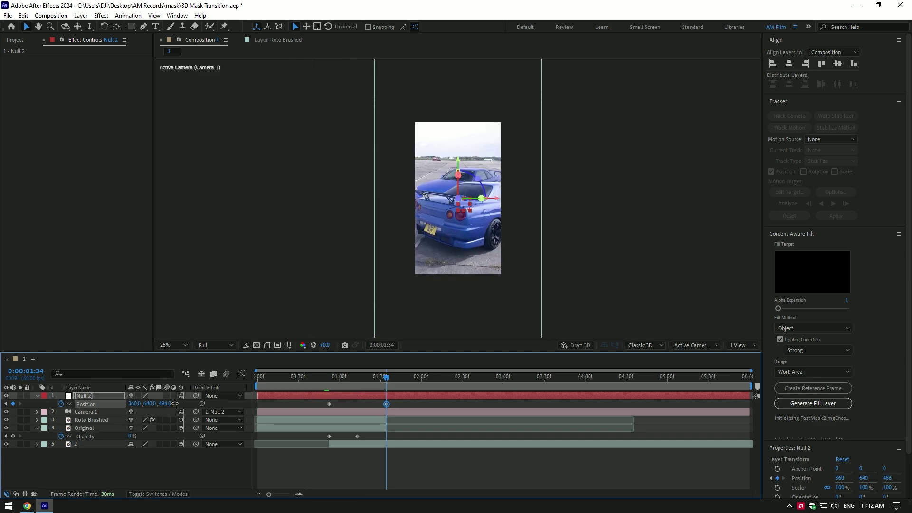
drag(175, 403, 202, 403)
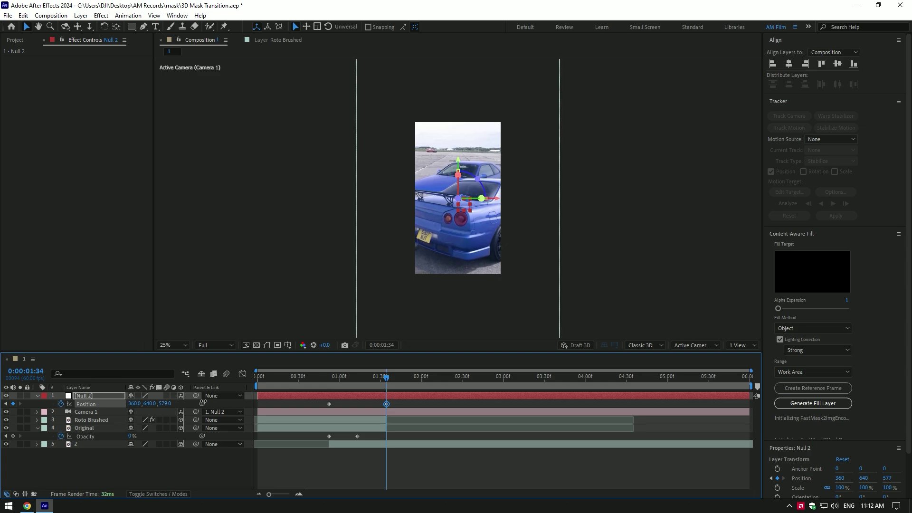
click(299, 494)
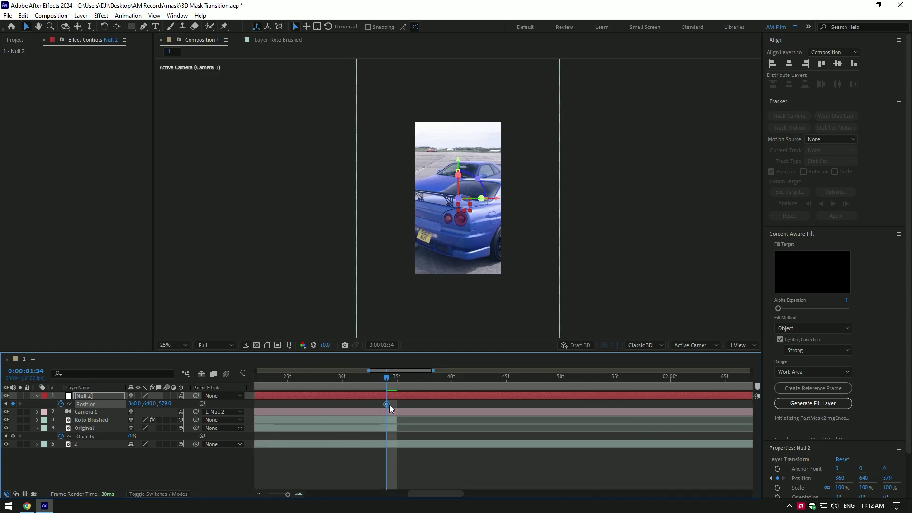
drag(386, 404, 328, 381)
click(259, 495)
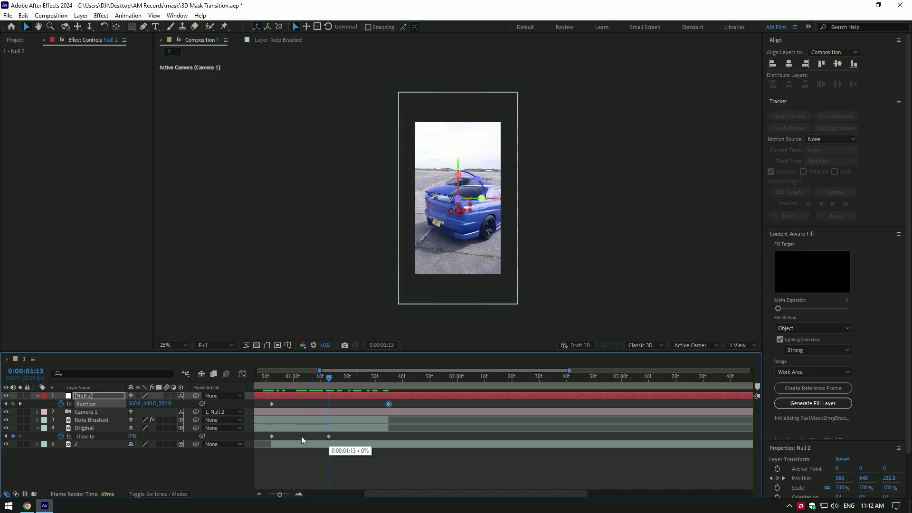
- Keyframe Roto Brushed's Position Y from 640 at 0:00:01:13 to 1039 at 0:00:01:30
click(101, 422)
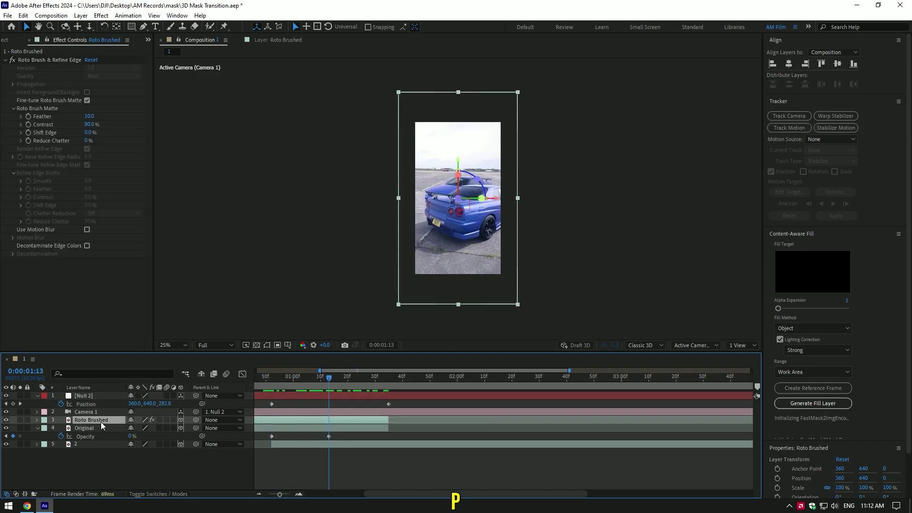
key(p)
click(62, 428)
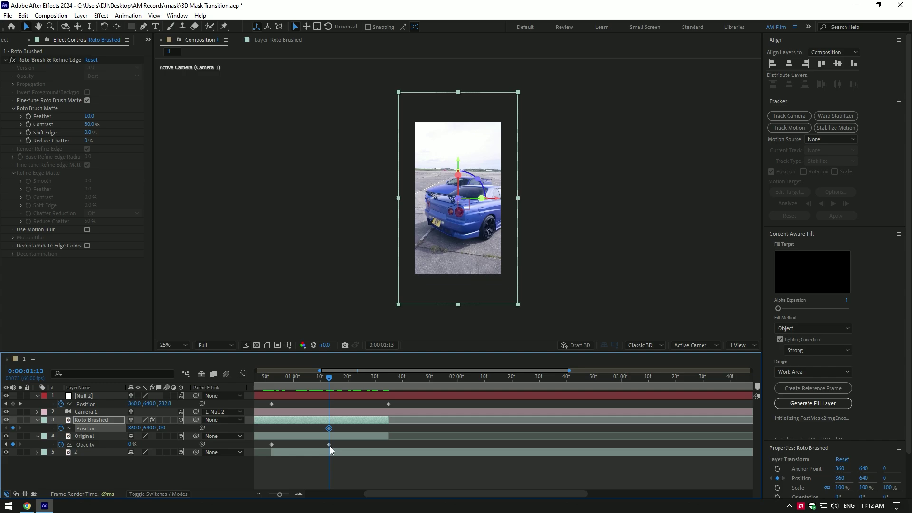
drag(331, 378, 375, 378)
mouse_move(150, 430)
mouse_down()
mouse_move(361, 411)
mouse_move(388, 429)
mouse_up()
key(minus)
click(324, 384)
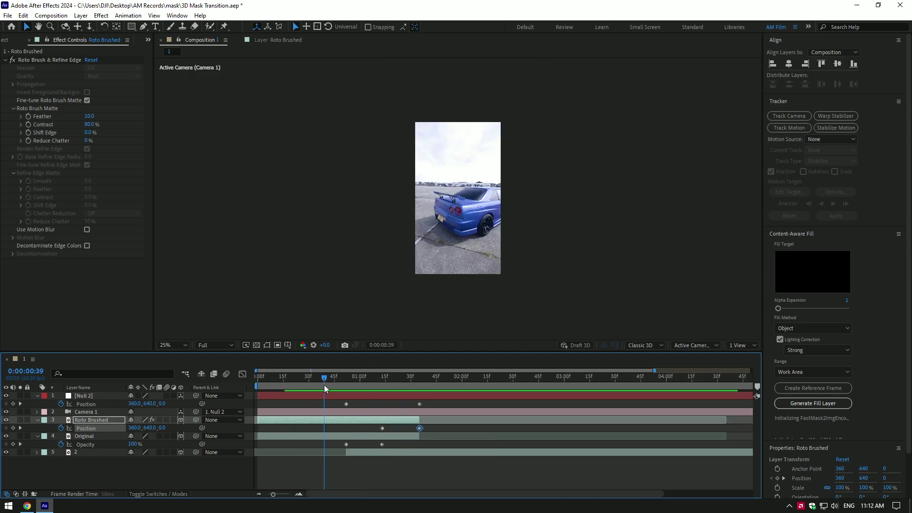
drag(346, 383, 404, 380)
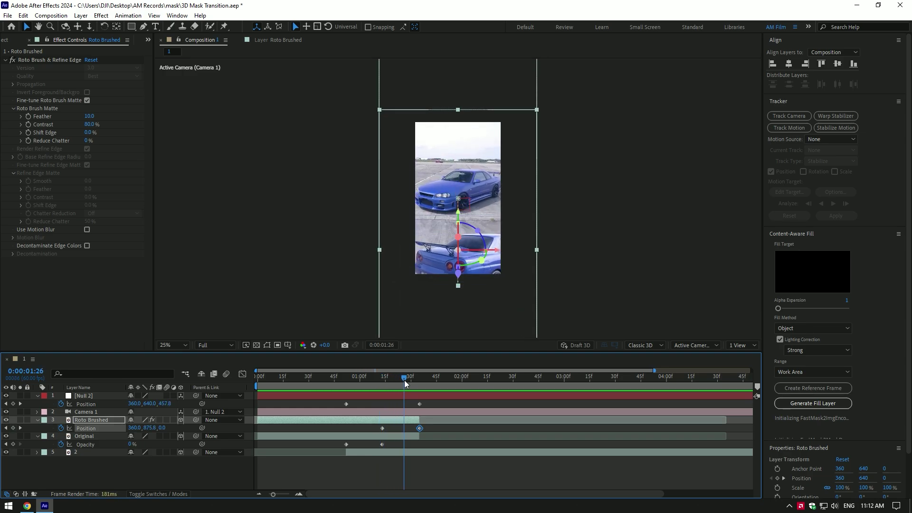
- Set layer 2's Position to 369, 640, 221 and preview the animation
click(373, 452)
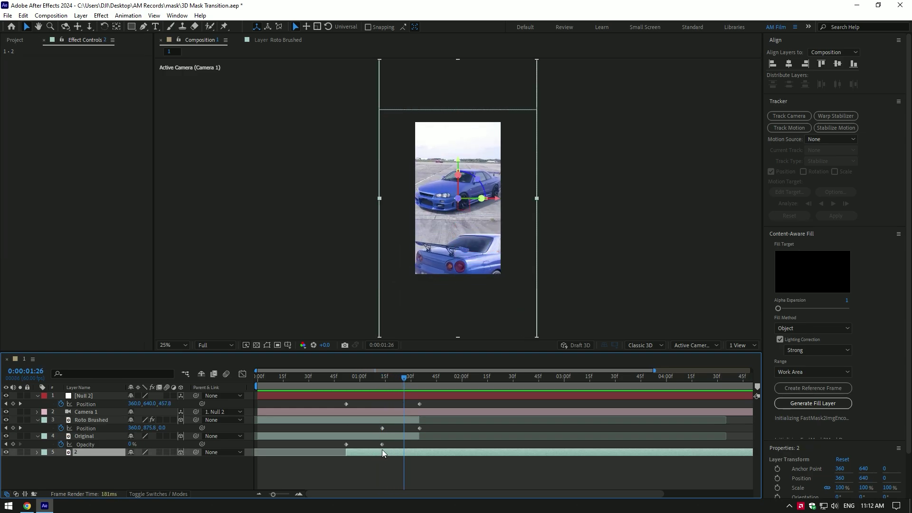
click(439, 378)
key(p)
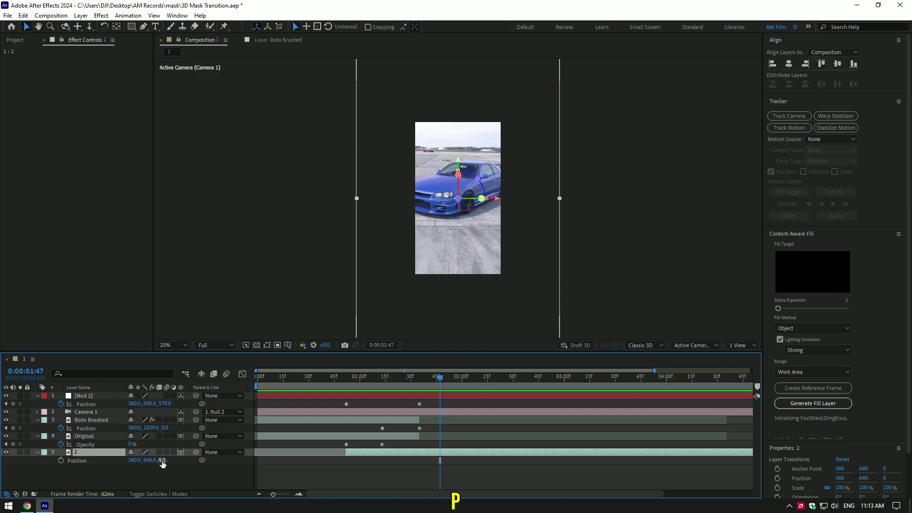
drag(162, 463, 261, 448)
mouse_move(135, 460)
mouse_down()
mouse_move(146, 460)
mouse_move(138, 460)
mouse_up()
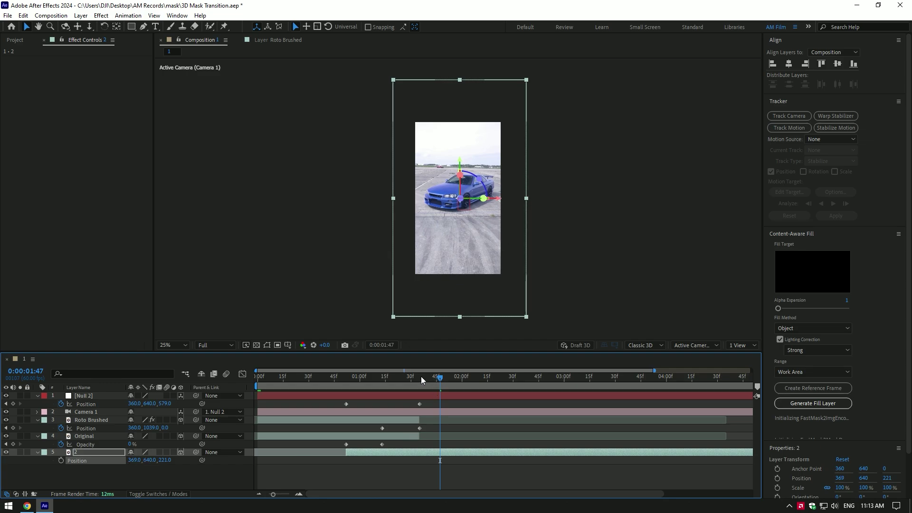
drag(421, 380, 371, 380)
key(space)
key(space)
- Apply Motion Tile to layer 2 with Output Width and Height of 150
scroll(592, 196, up, 2)
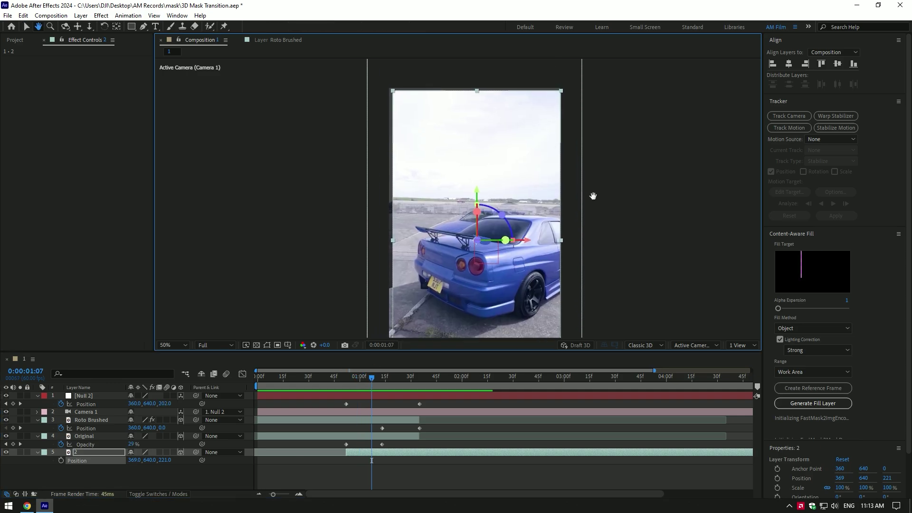
key(v)
key(ctrl+space)
text(motio)
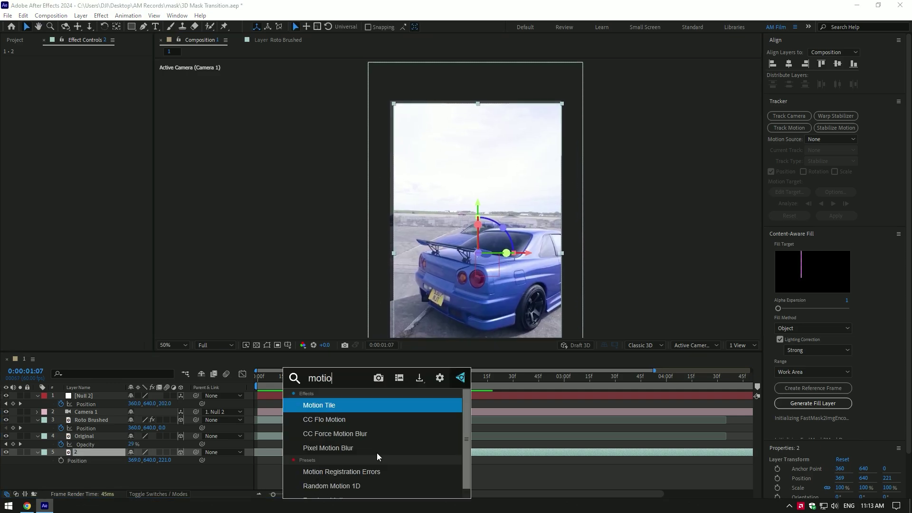
key(Return)
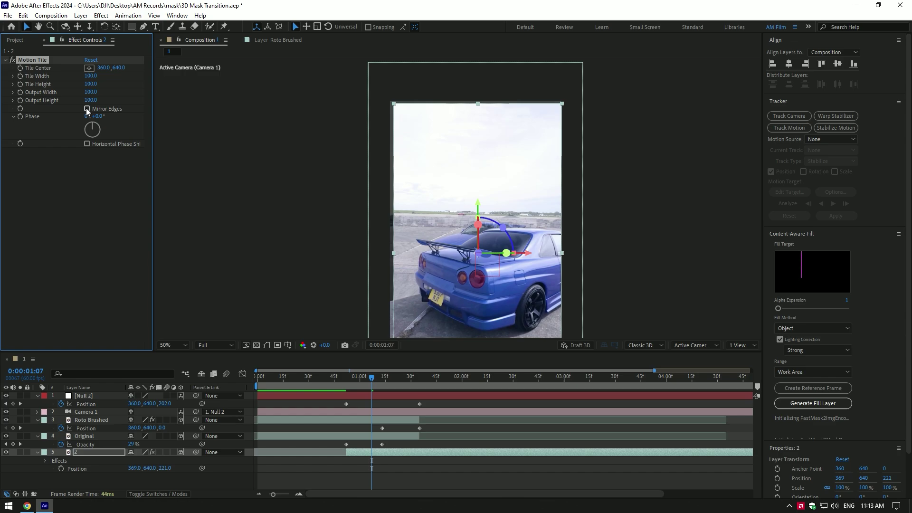
drag(90, 100, 92, 94)
key(comma)
key(comma)
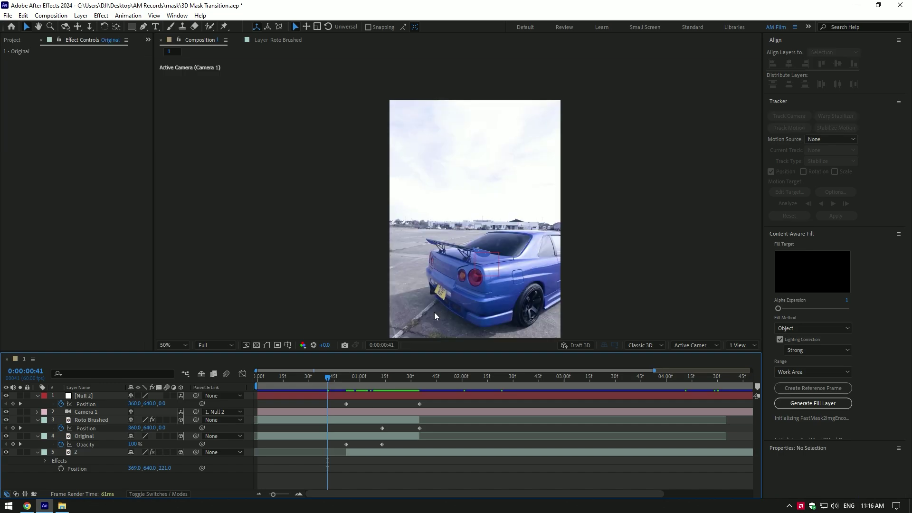
- Easy-ease Null 2's Position keyframes, cutting first influence to about 14% and lengthening the final ease
drag(437, 401, 334, 408)
key(F9)
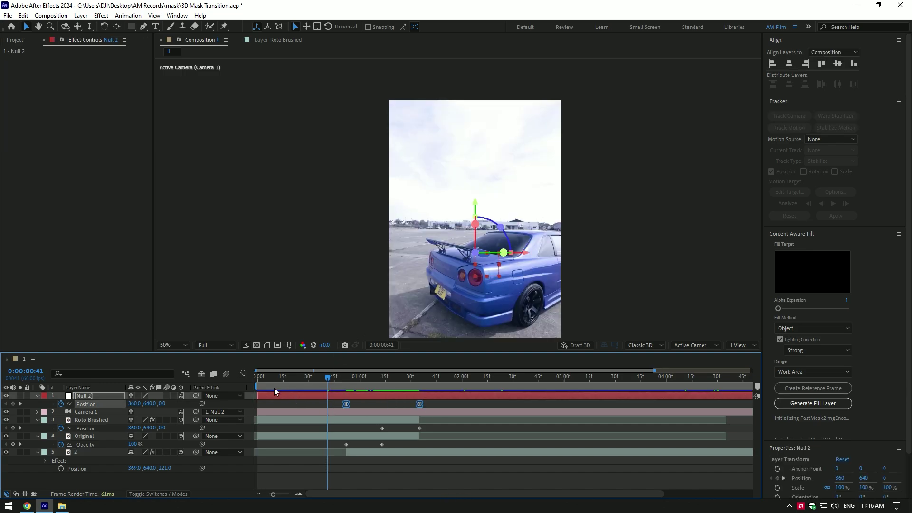
click(241, 374)
click(396, 484)
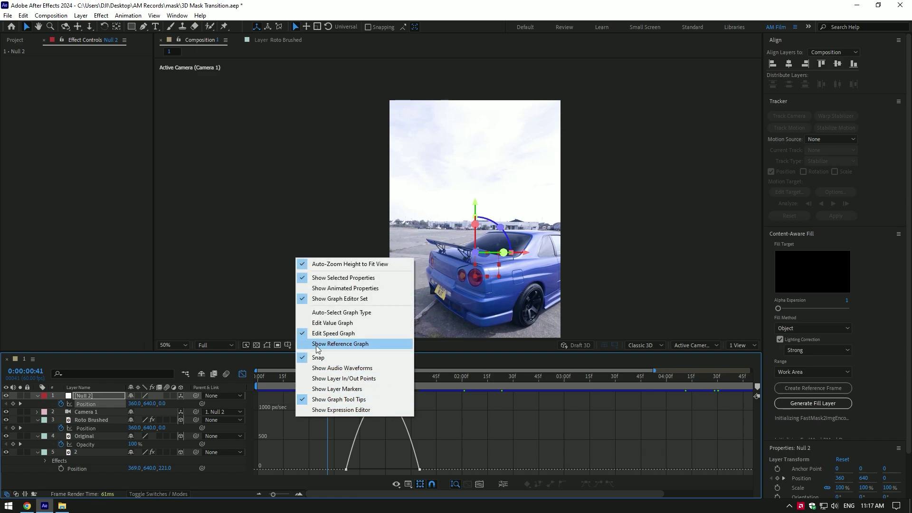
click(343, 333)
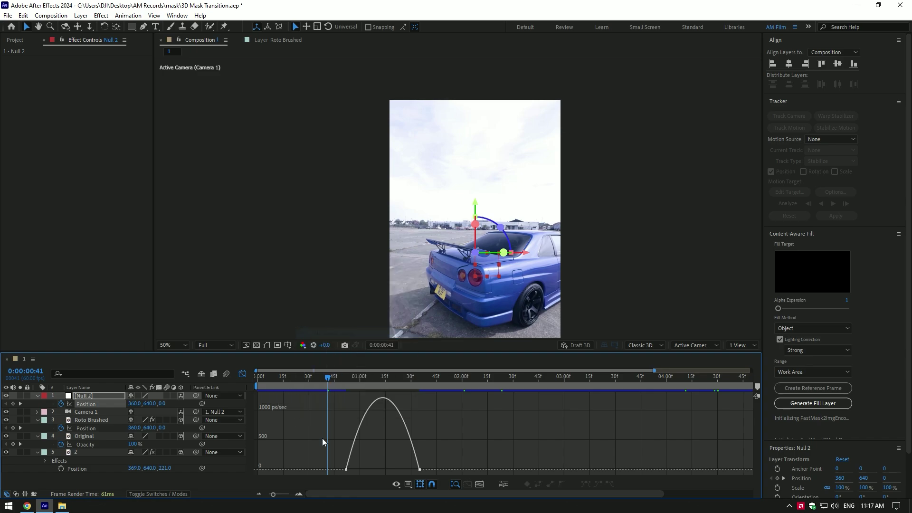
drag(322, 397, 348, 472)
drag(406, 471, 361, 470)
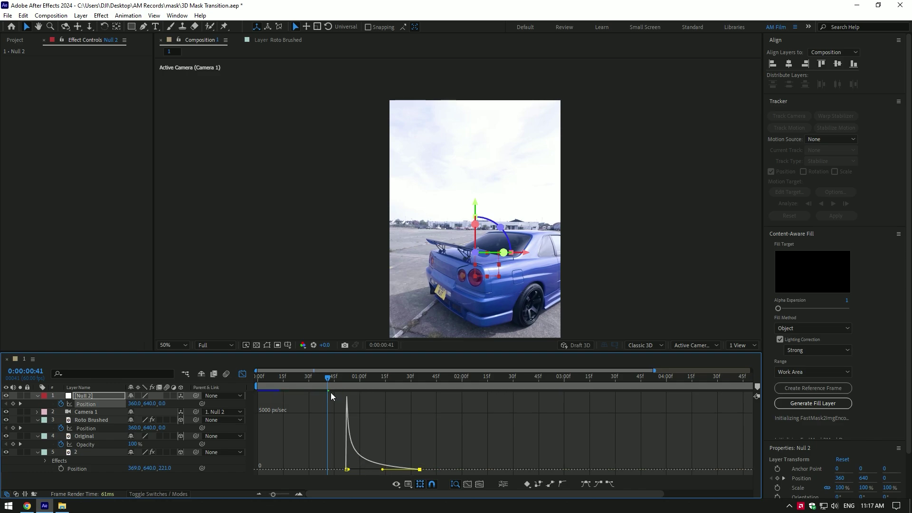
click(243, 375)
- Easy-ease Roto Brushed's two Position keyframes and adjust their speed graph
drag(436, 428, 369, 428)
key(F9)
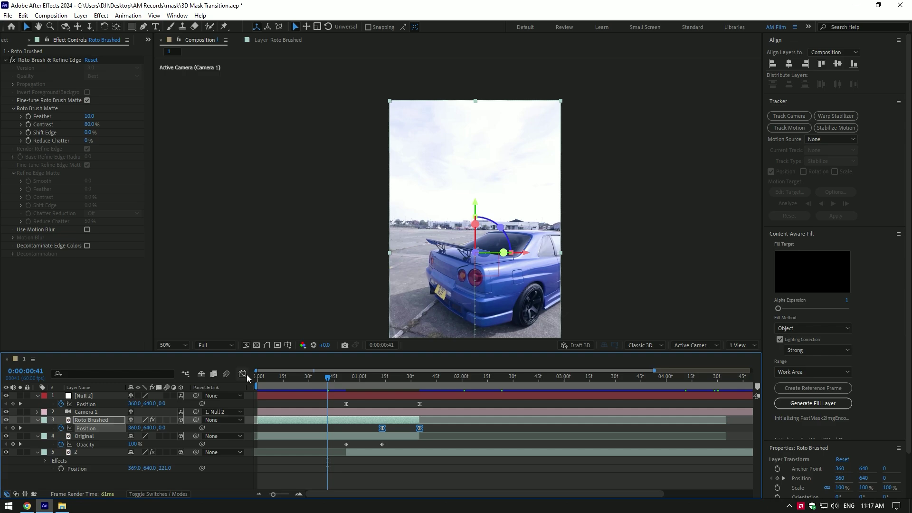
click(243, 375)
drag(362, 459, 418, 470)
click(242, 374)
- Preview the transition from the start of the composition
key(Home)
key(space)
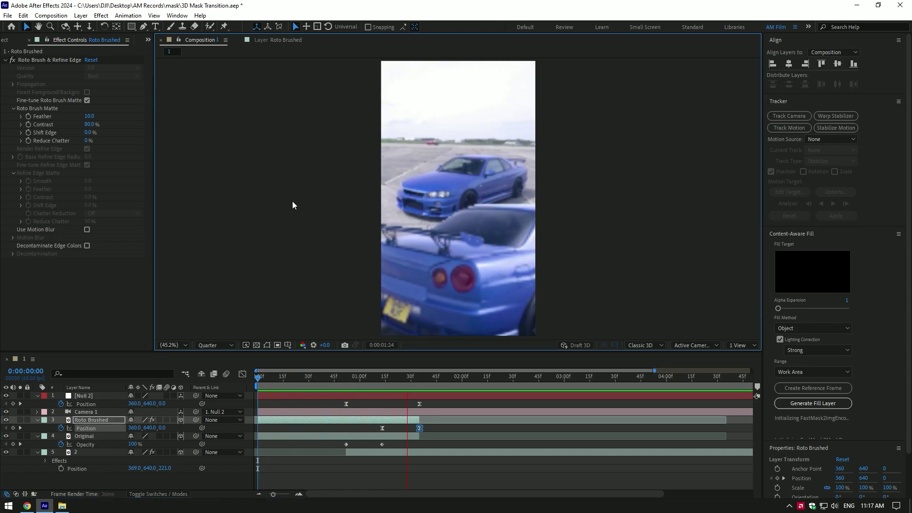
key(space)
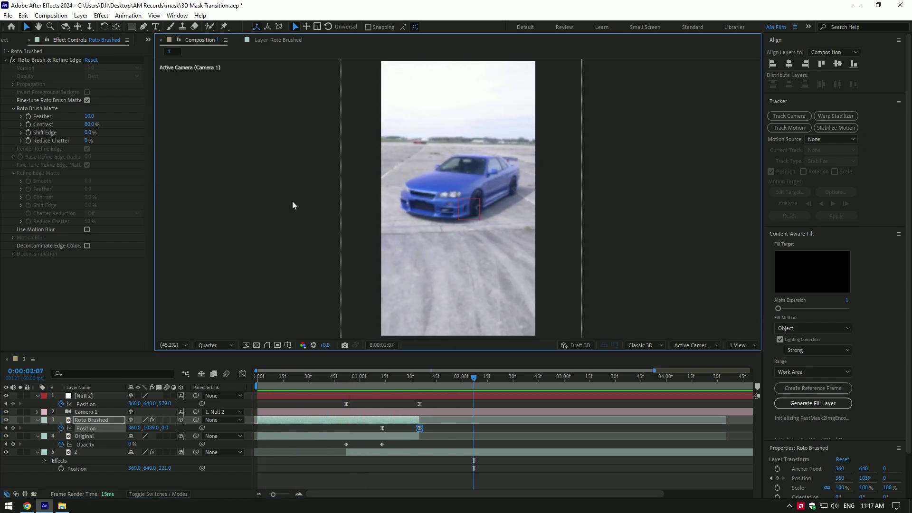
- Enable motion blur on Null 2, Roto Brushed, Original and the composition, then replay the transition
click(166, 395)
drag(166, 420, 165, 434)
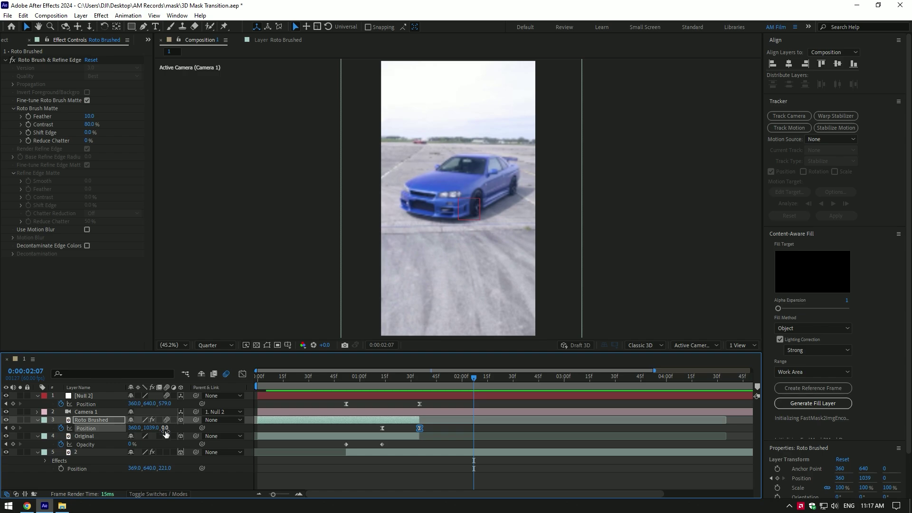
drag(423, 377, 232, 383)
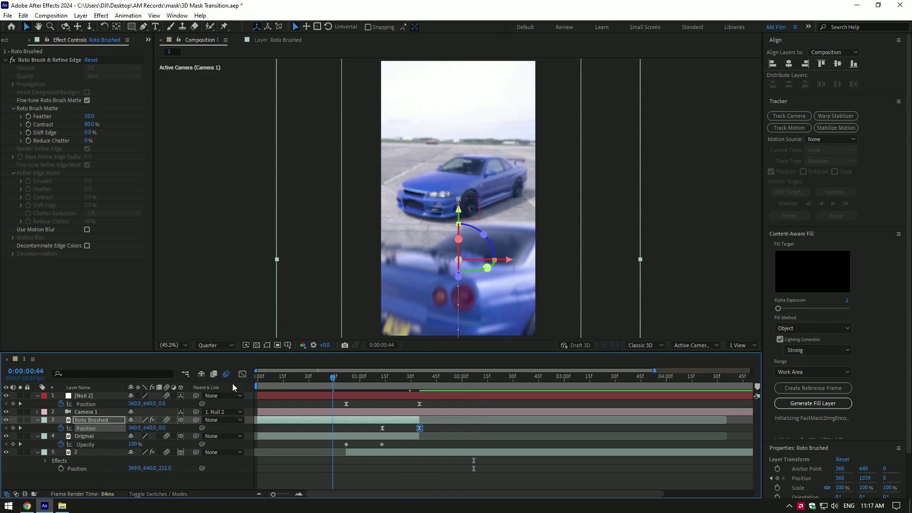
key(space)
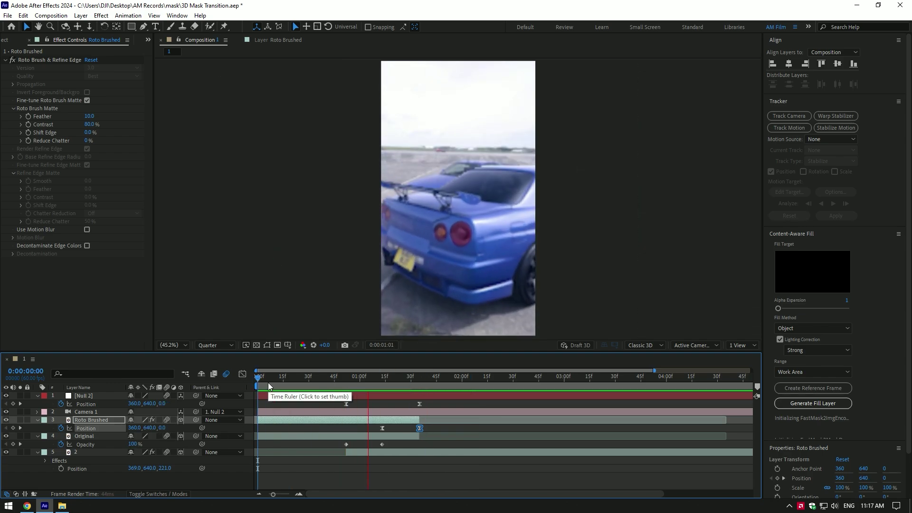